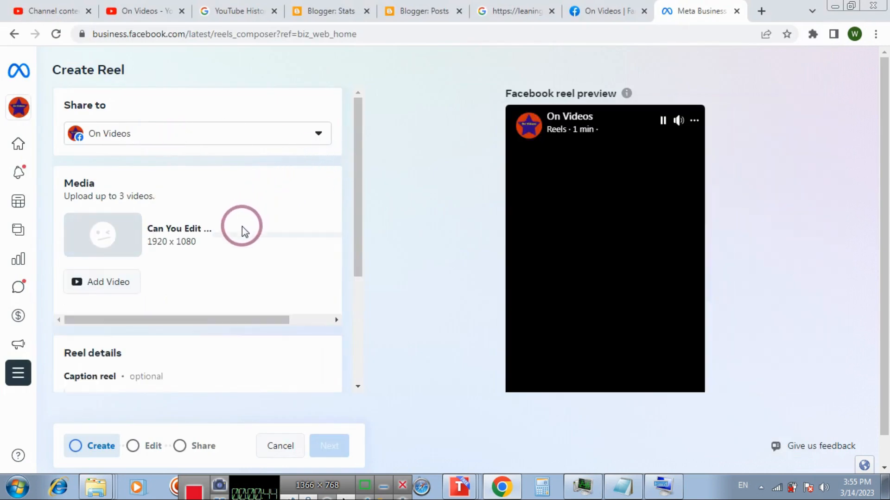
- Pause the reel preview and caption the reel "Can You Edit A Tweet Once Posted (2023)"
left_click(659, 124)
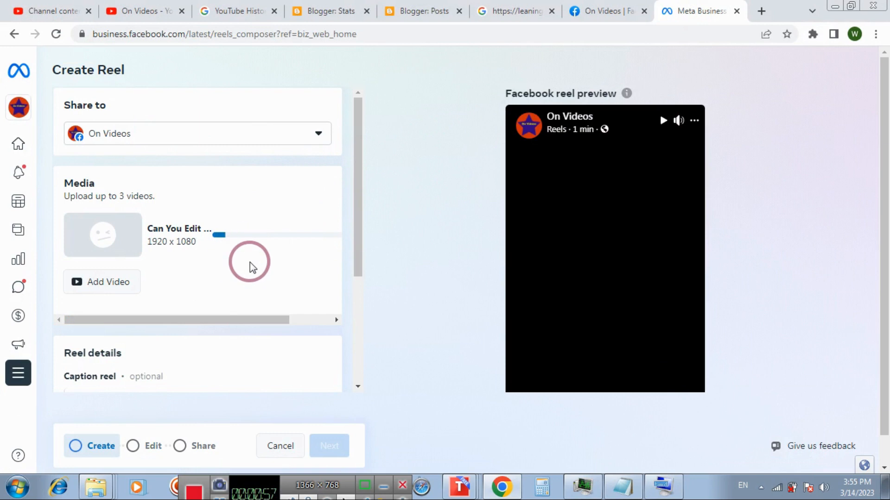
left_click_drag(356, 242, 348, 292)
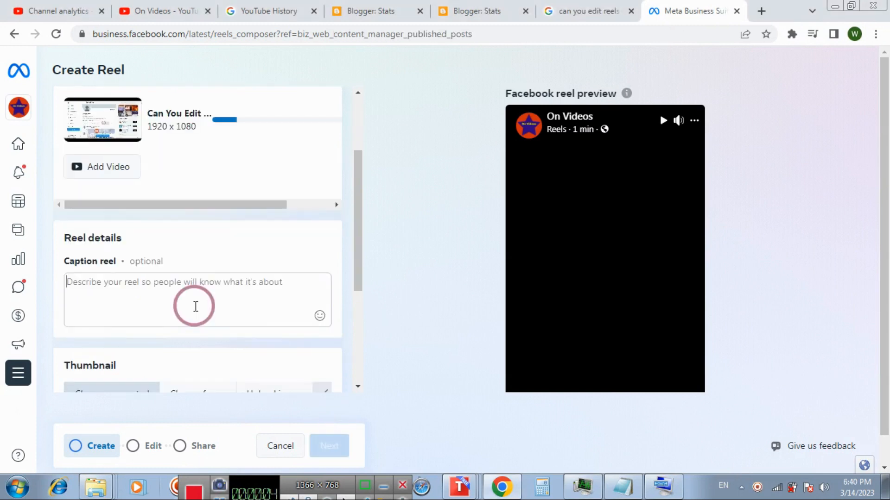
type("Can You Edit A Tweet Once Posted (2023)")
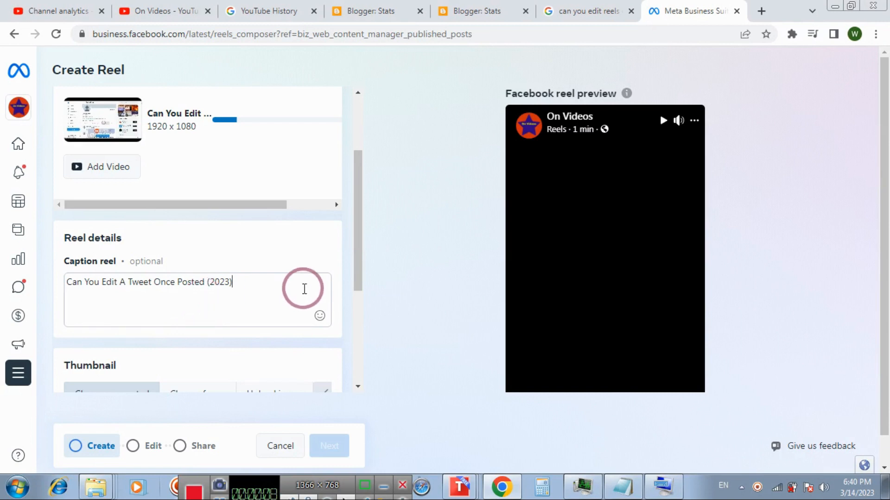
- Upload a custom thumbnail from the Image folder inside the "Can You Edit A Tweet Once Posted (2023)" folder
left_click_drag(360, 271, 359, 305)
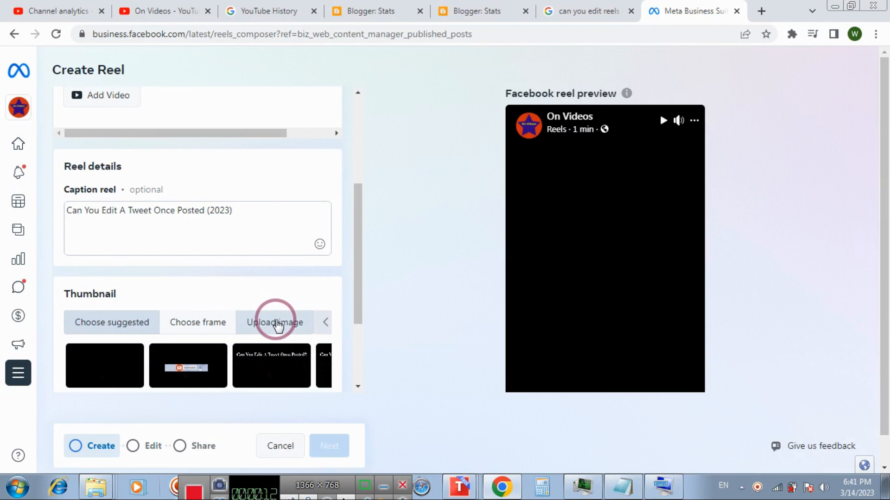
left_click(278, 326)
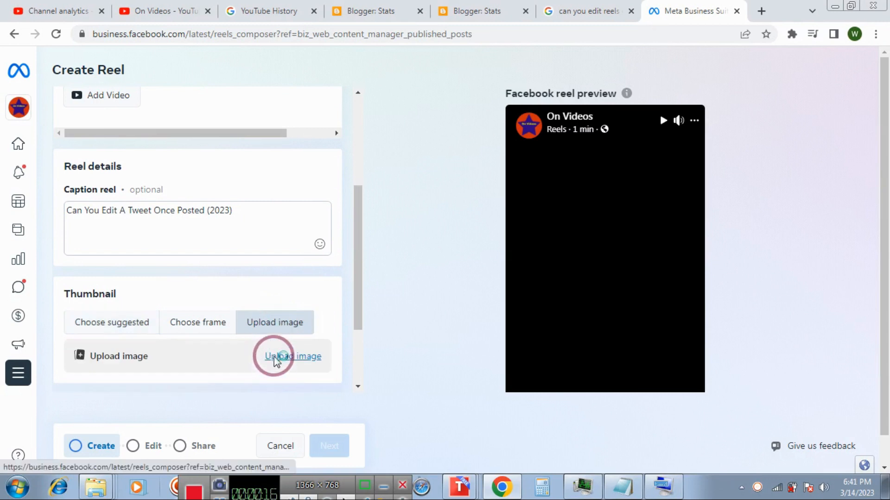
left_click(277, 360)
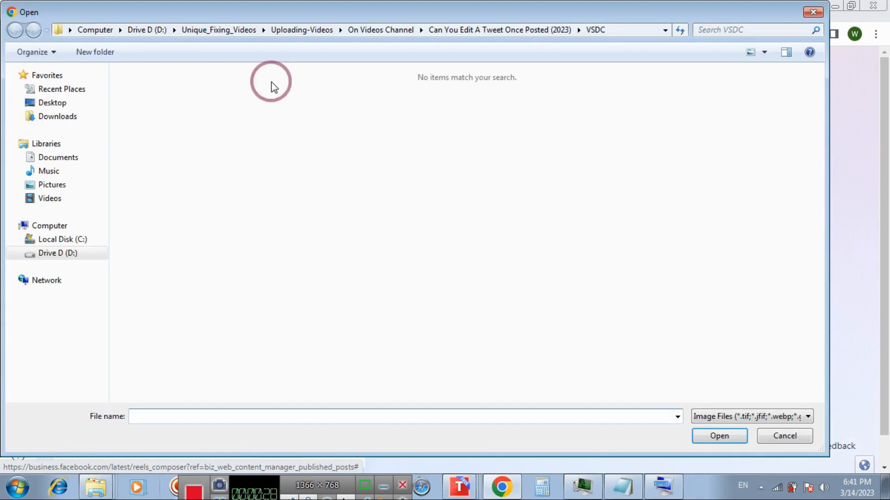
left_click(496, 30)
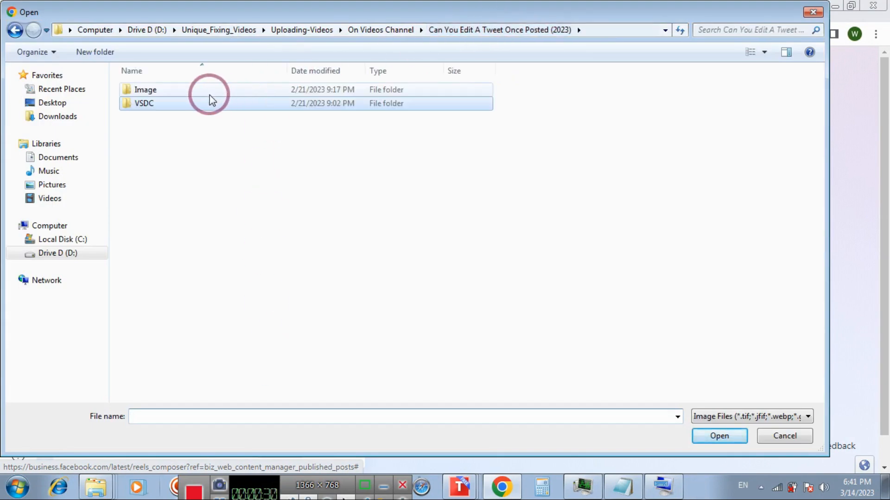
double_click(147, 89)
double_click(147, 92)
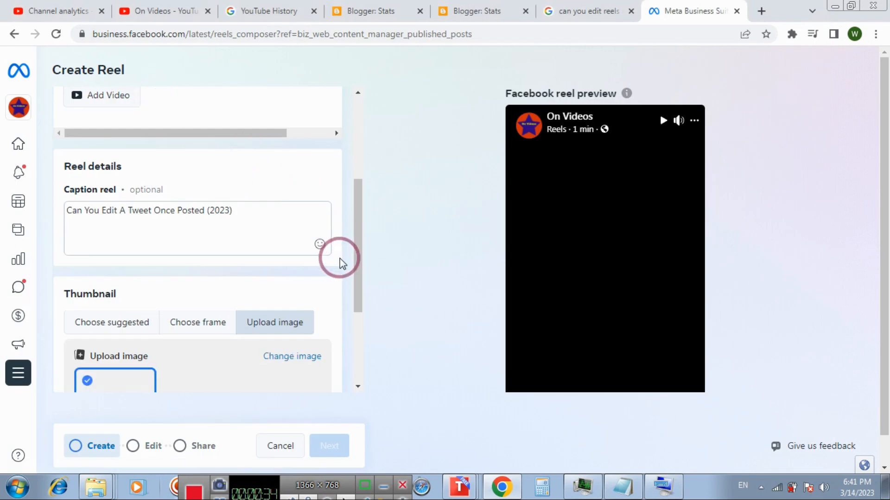
left_click_drag(356, 293, 349, 360)
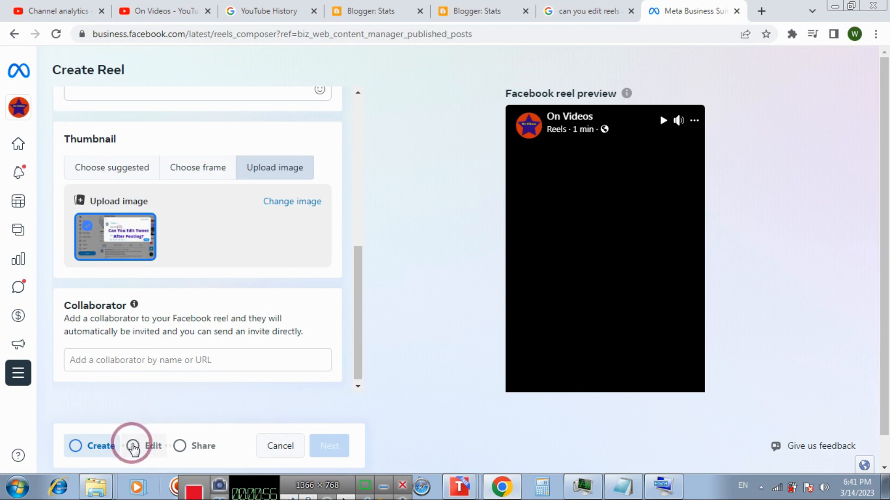
- Go to the Edit stage of the reel and look through the Text and Trim tools
left_click(133, 447)
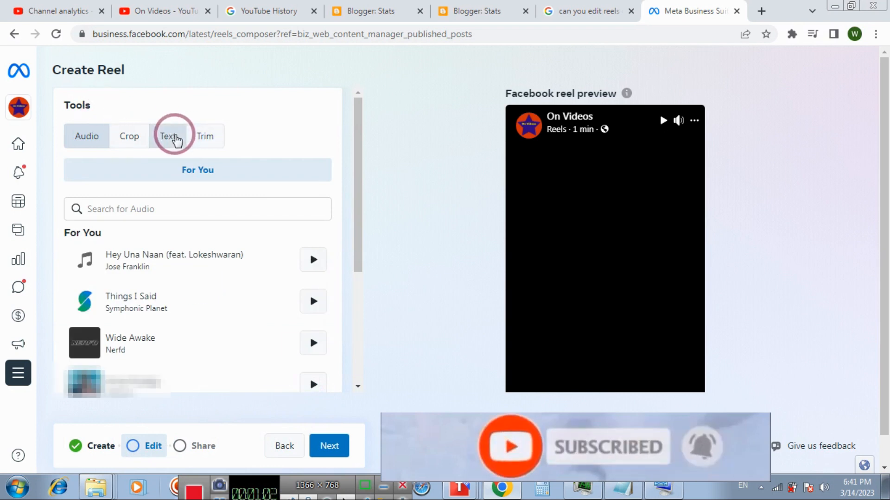
left_click(175, 138)
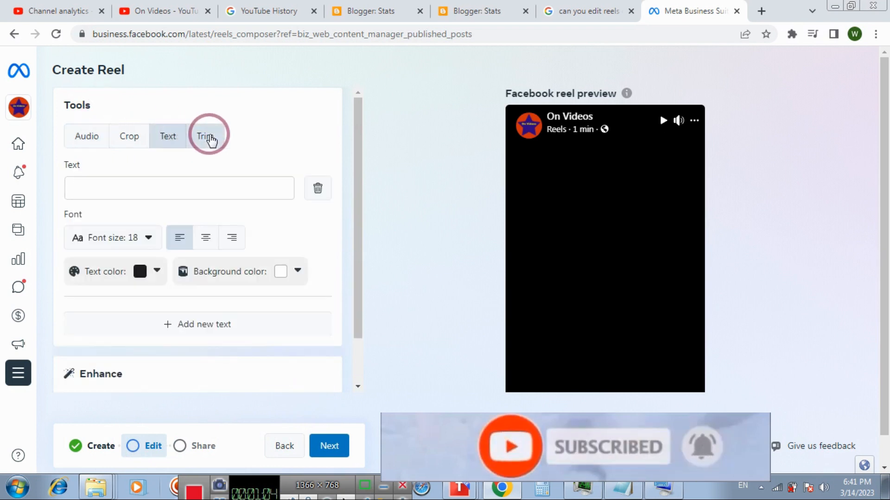
left_click(208, 136)
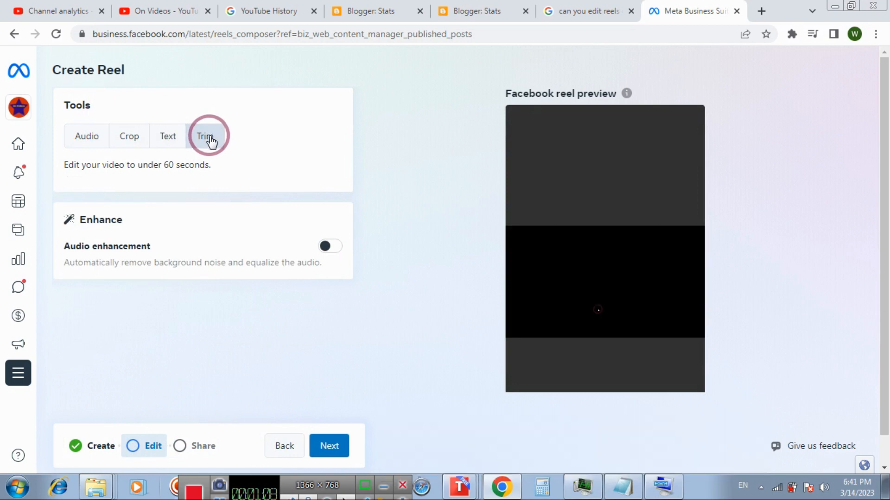
left_click(168, 137)
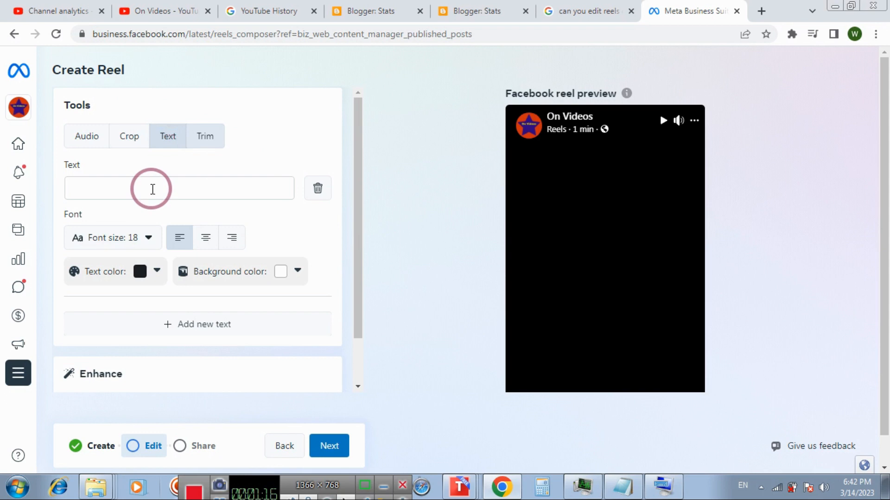
- Show the Crop tool, play and pause the preview, and review the available cropping layouts
left_click(132, 138)
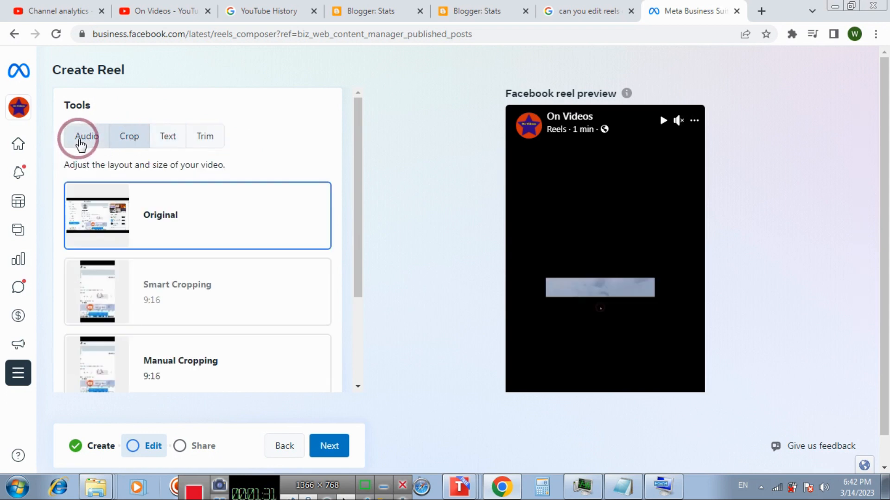
left_click(662, 122)
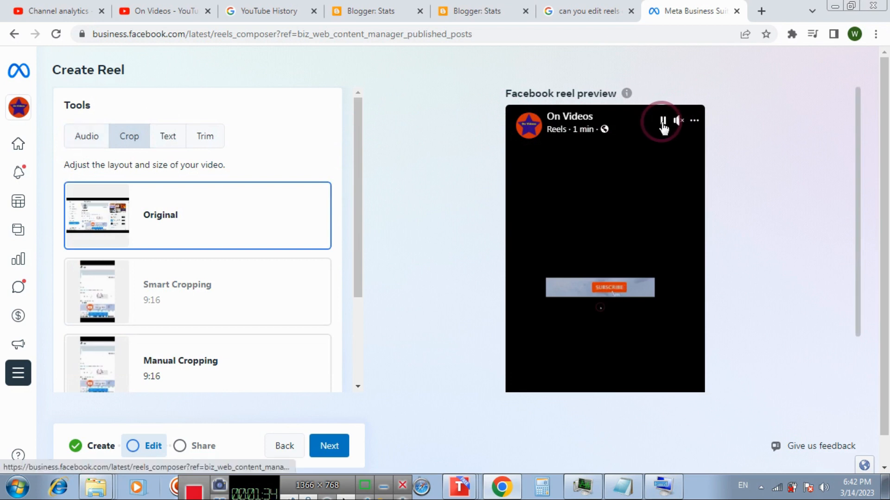
left_click(663, 121)
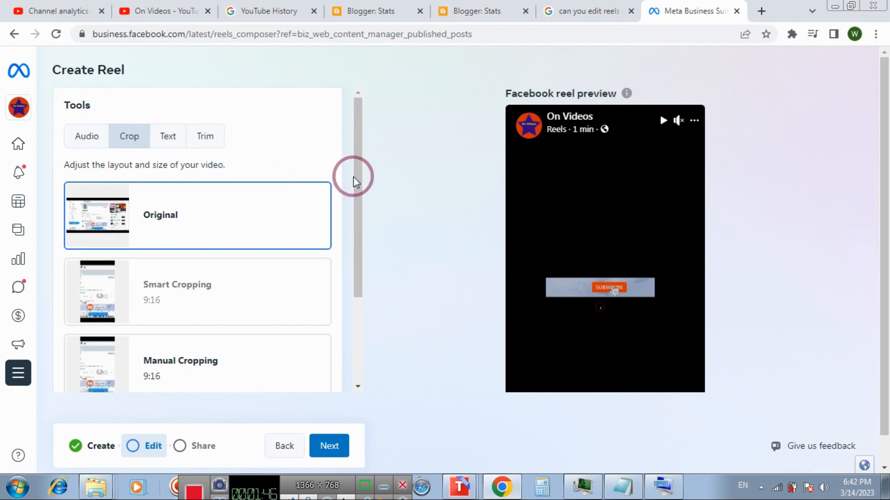
scroll(365, 308, "down", 3)
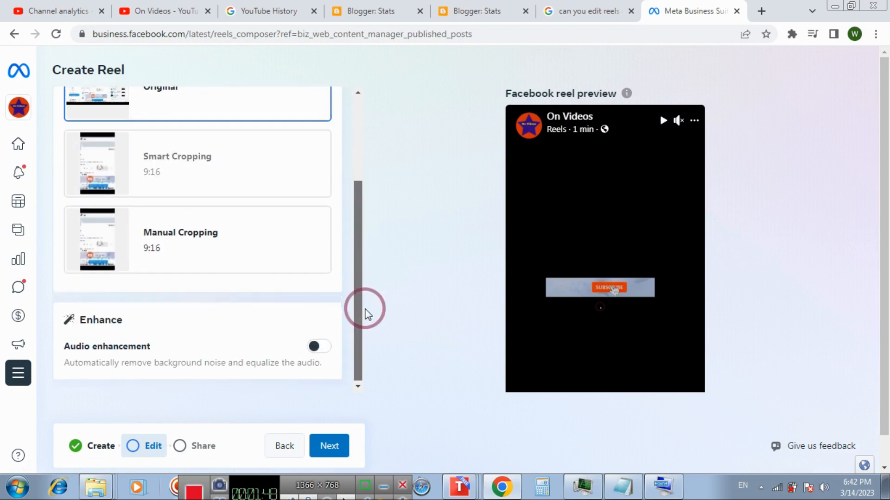
scroll(361, 258, "up", 1)
scroll(352, 210, "up", 3)
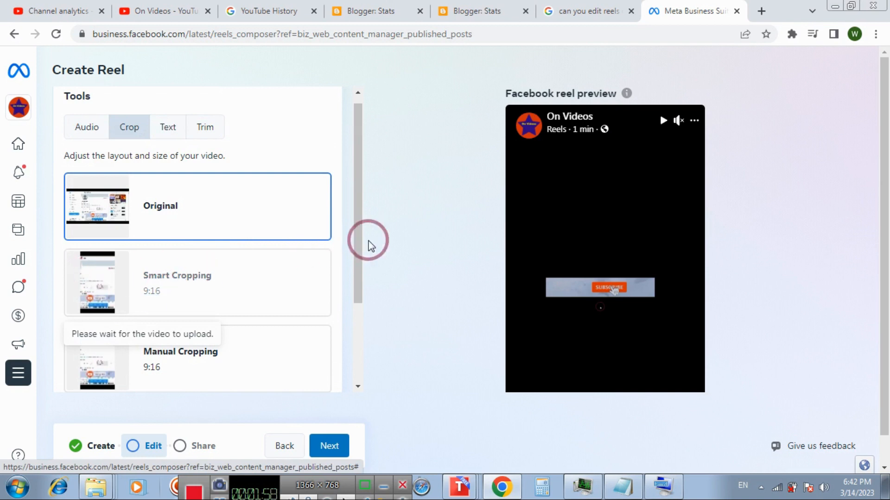
scroll(360, 245, "down", 1)
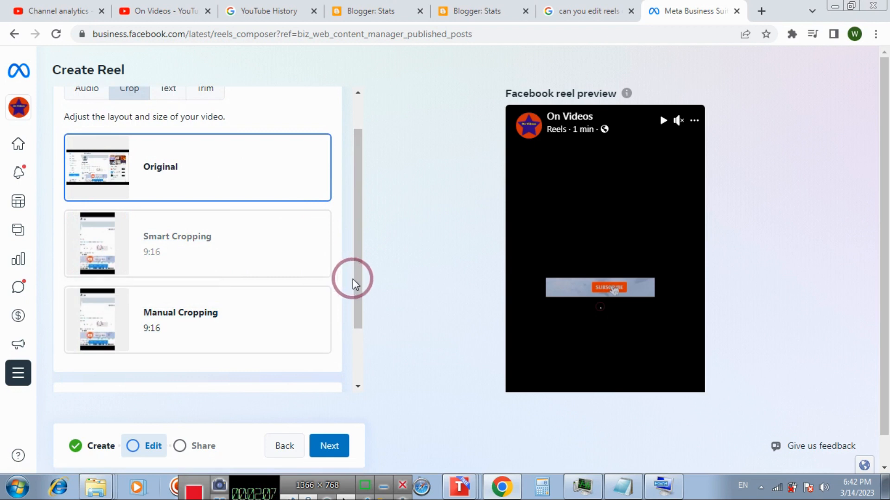
scroll(356, 262, "up", 1)
- Try Smart Cropping, and set the video to Manual Cropping 9:16 with the crop frame adjusted in the preview
left_click(113, 303)
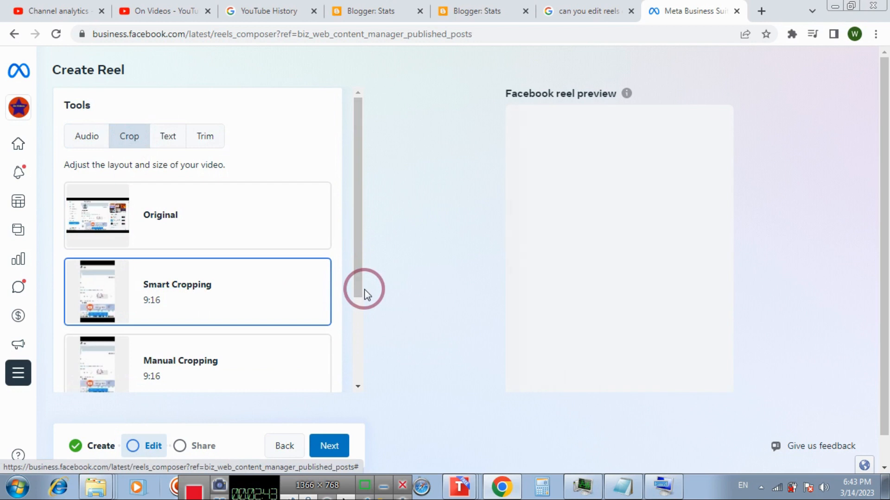
left_click_drag(364, 288, 344, 314)
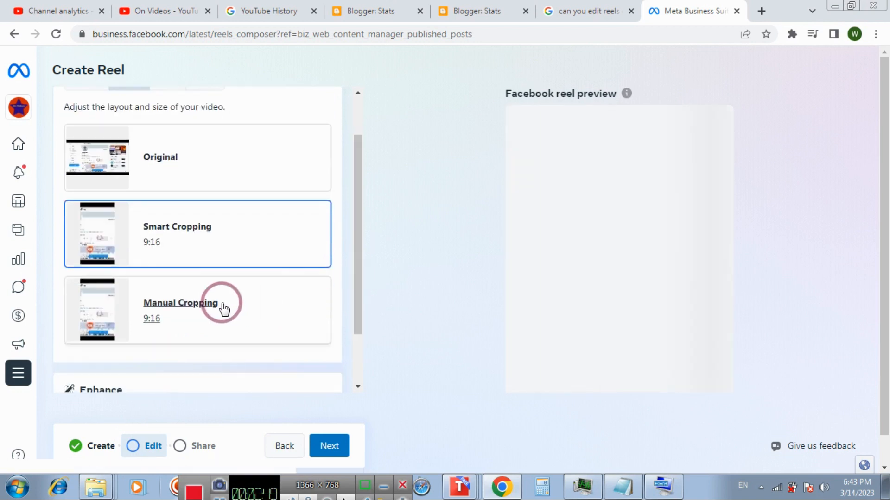
left_click(115, 315)
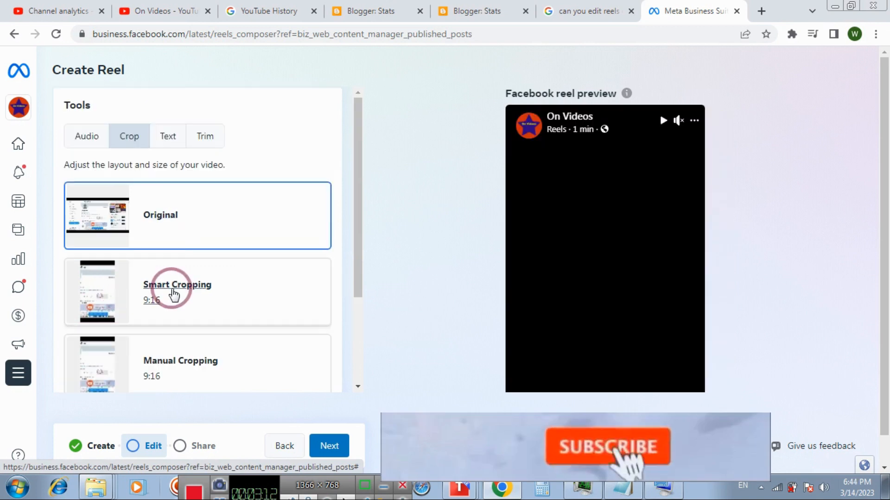
left_click(174, 294)
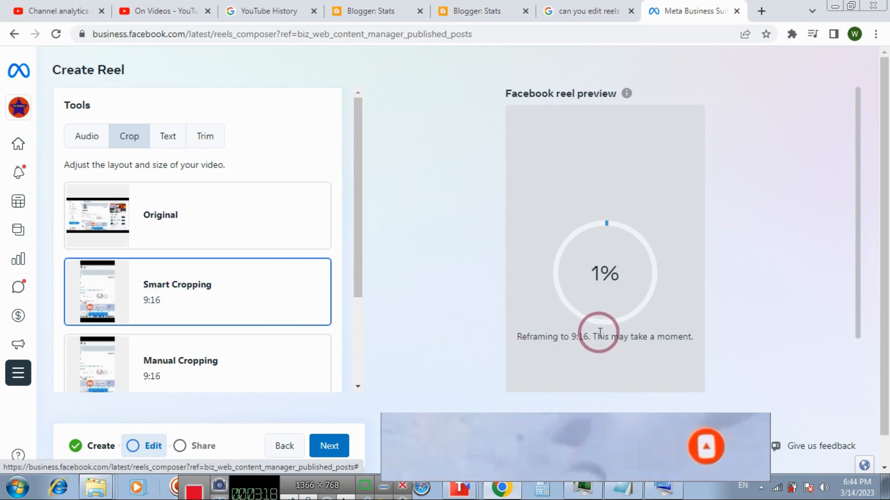
left_click(199, 366)
left_click_drag(659, 209, 642, 211)
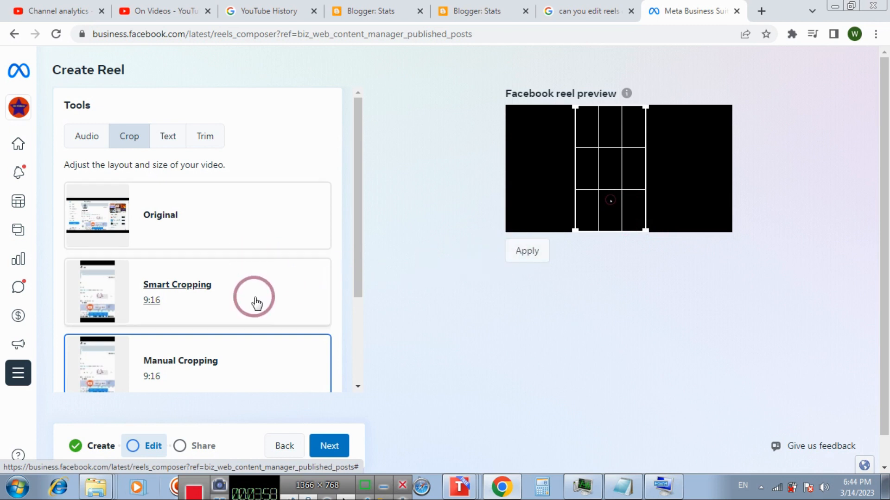
- Check the Trim tool and set the alignment of the reel's overlay text to right
left_click(204, 134)
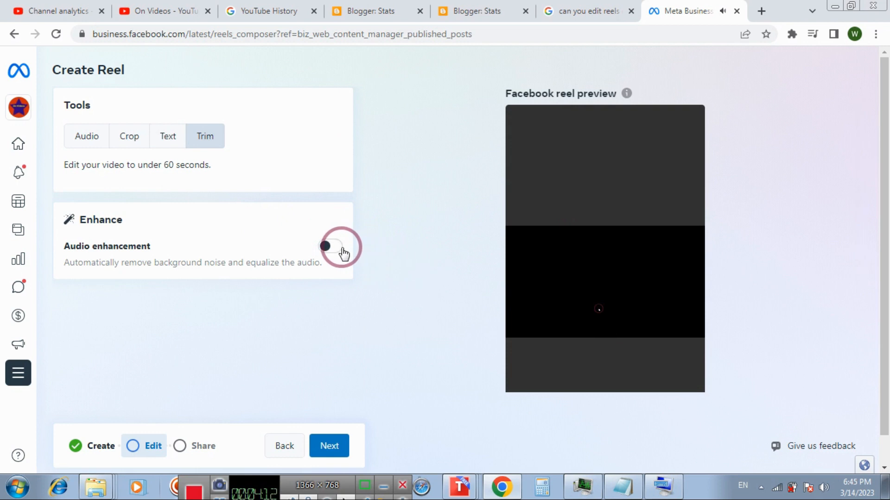
left_click(165, 142)
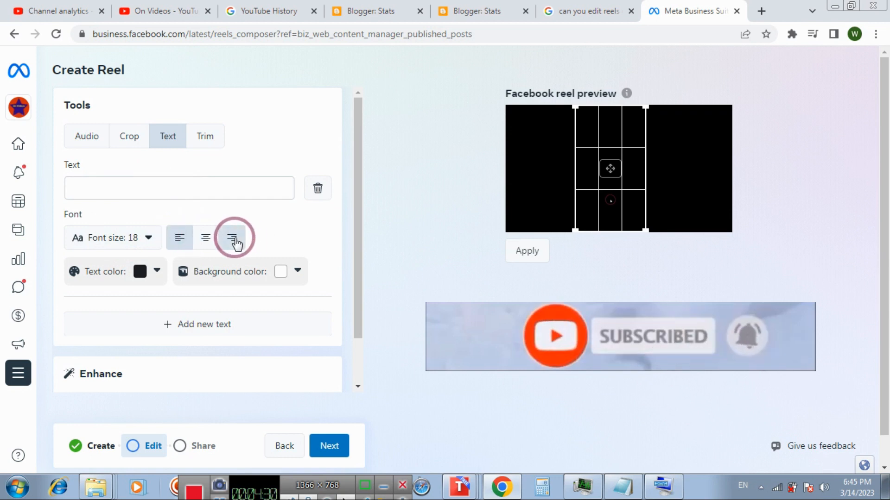
left_click(203, 190)
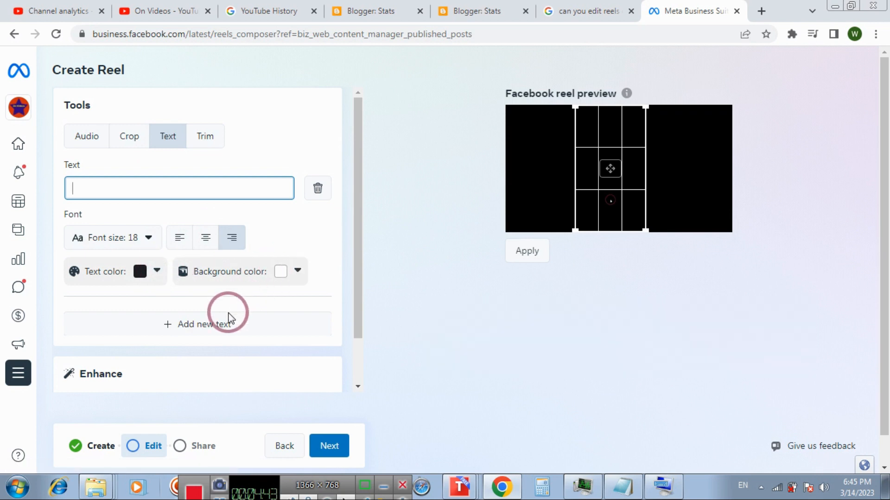
left_click(212, 327)
left_click_drag(353, 293, 363, 347)
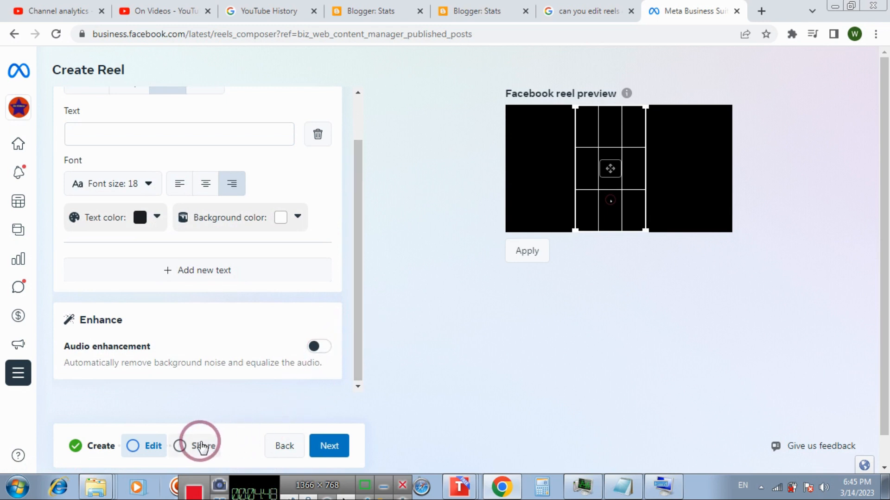
- Proceed to the Share stage and look at the Schedule and Save as draft options, returning to Share now
left_click(327, 445)
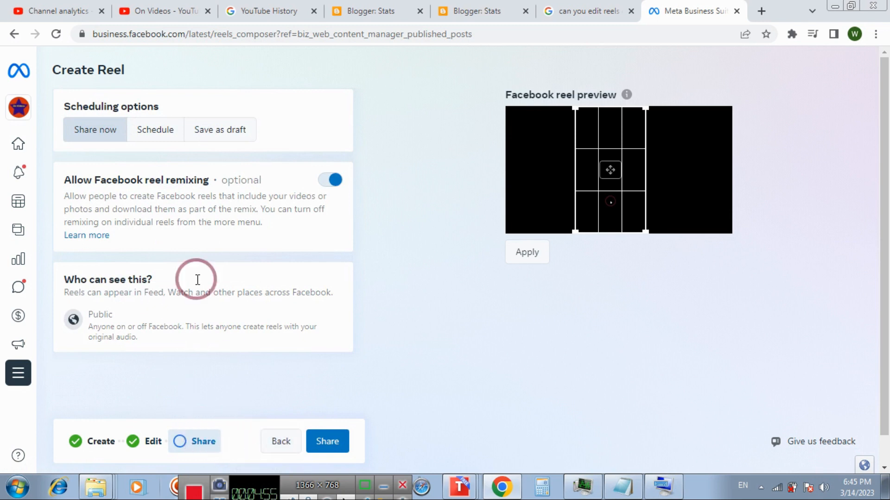
left_click(159, 131)
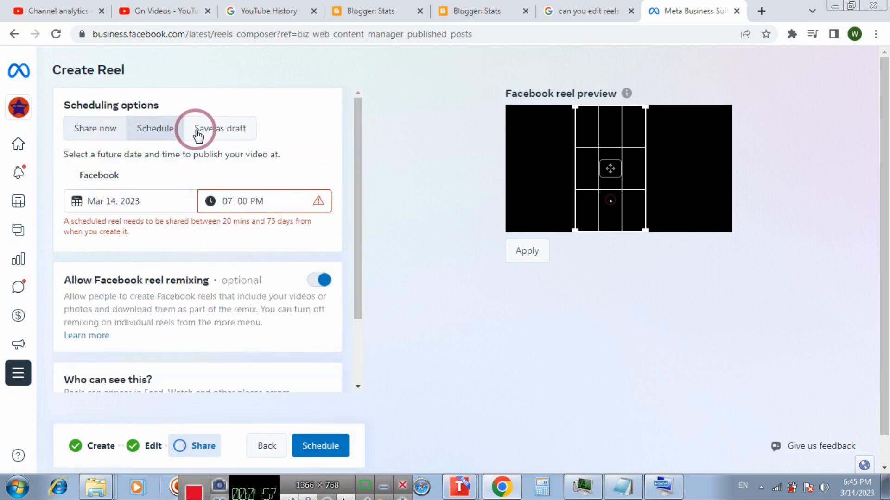
left_click(206, 135)
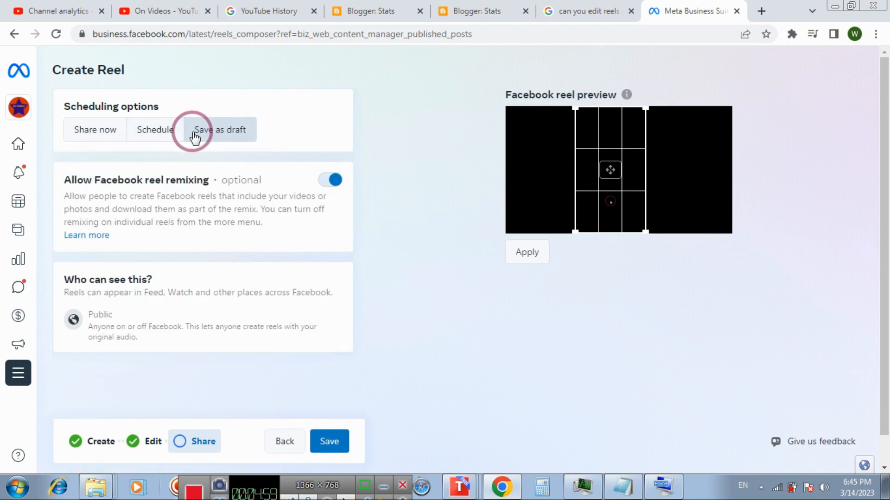
left_click(113, 135)
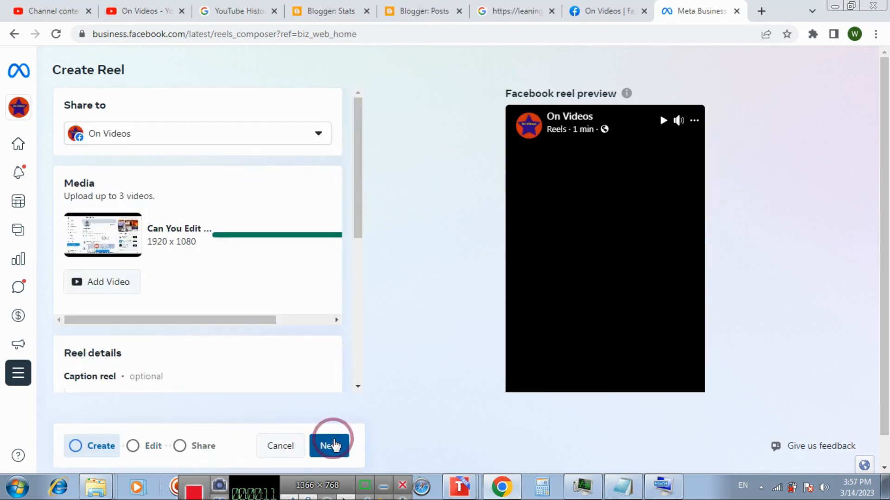
- Advance the uploaded reel through the Create and Edit stages and publish it with Share now
left_click(334, 446)
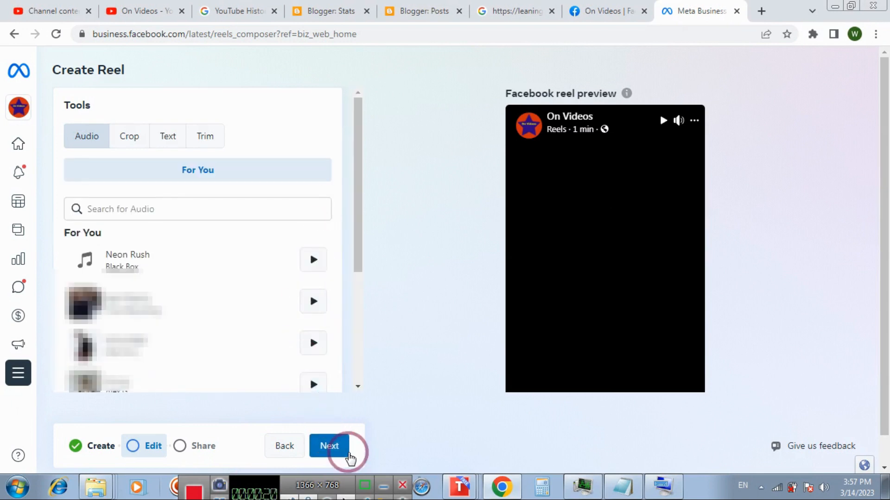
left_click(322, 446)
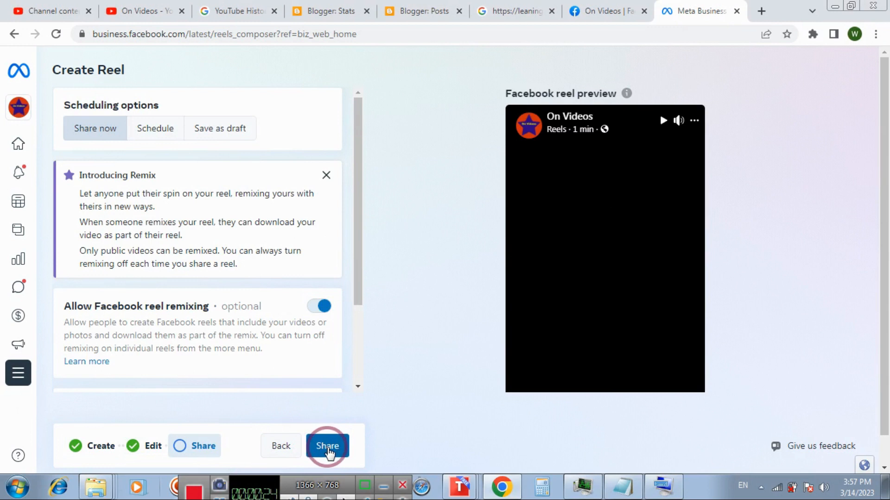
left_click(327, 446)
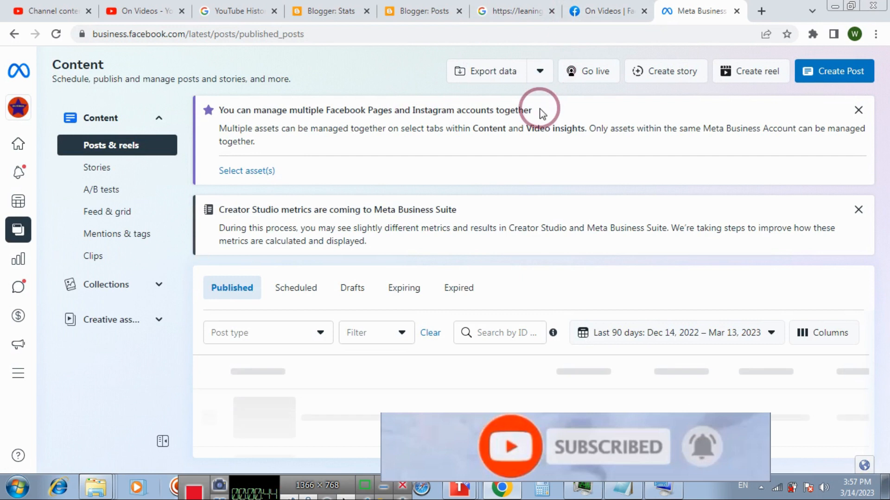
- Switch to the On Videos Facebook page, reload it to load the published reel, and check the page's notifications
left_click(614, 8)
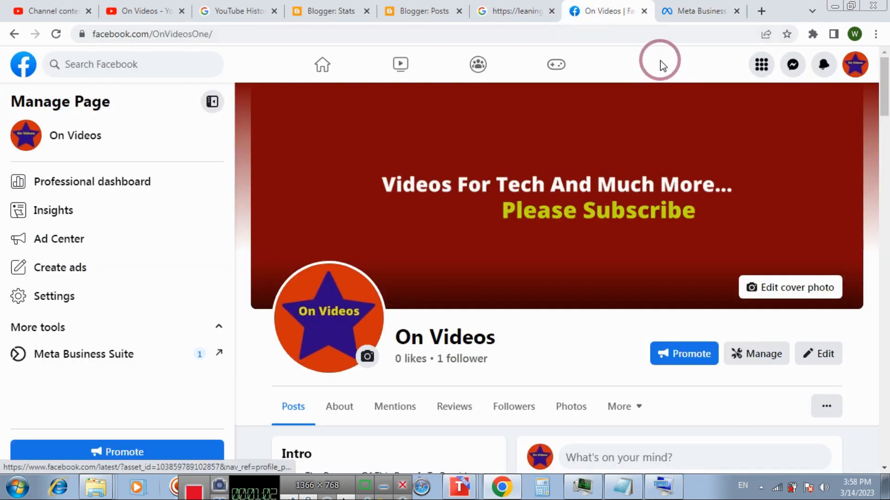
key("F5")
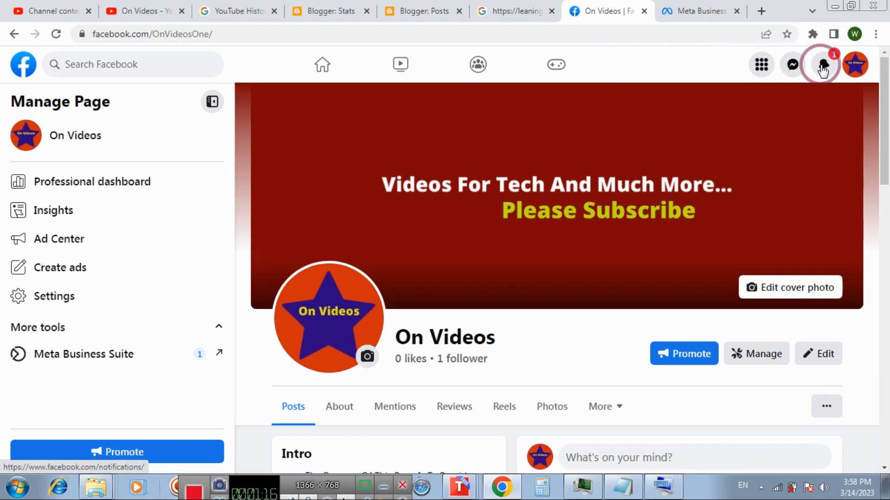
left_click(823, 67)
left_click_drag(885, 95, 804, 239)
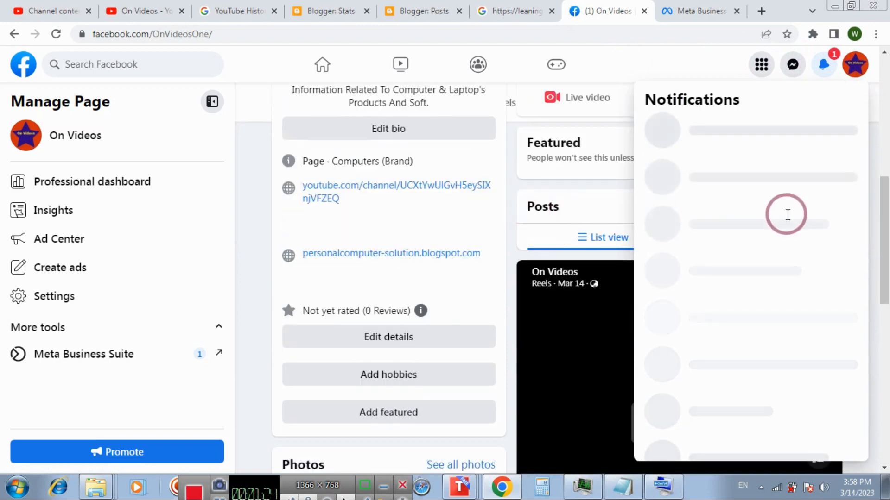
left_click_drag(882, 241, 886, 256)
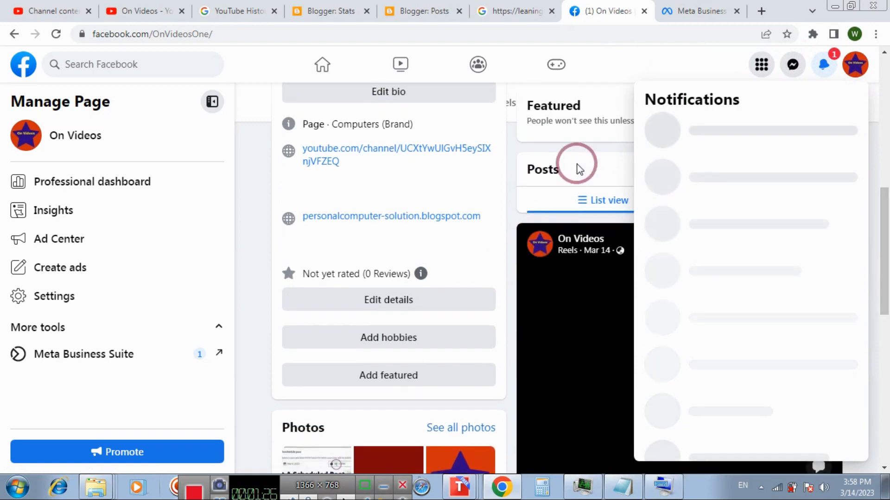
left_click(512, 152)
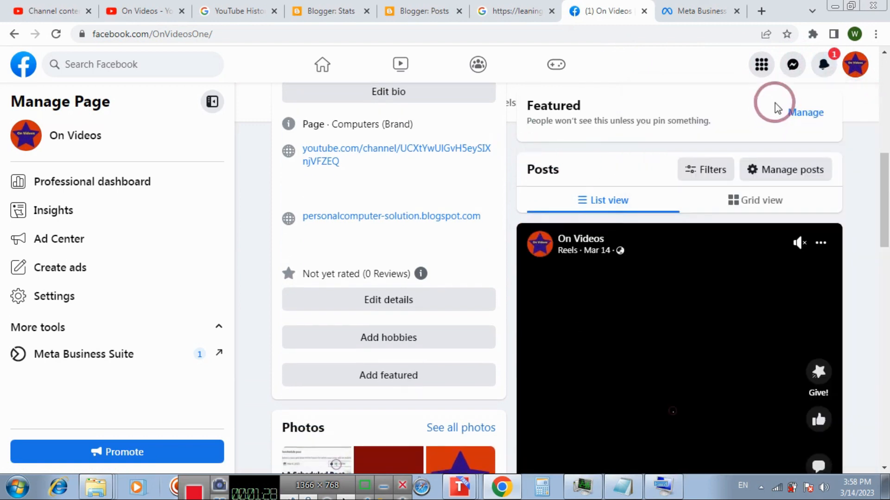
- Unmute the newly published reel in the page's posts and watch it in the full Reels viewer, closing the viewer when done
left_click_drag(885, 145, 876, 195)
left_click(799, 153)
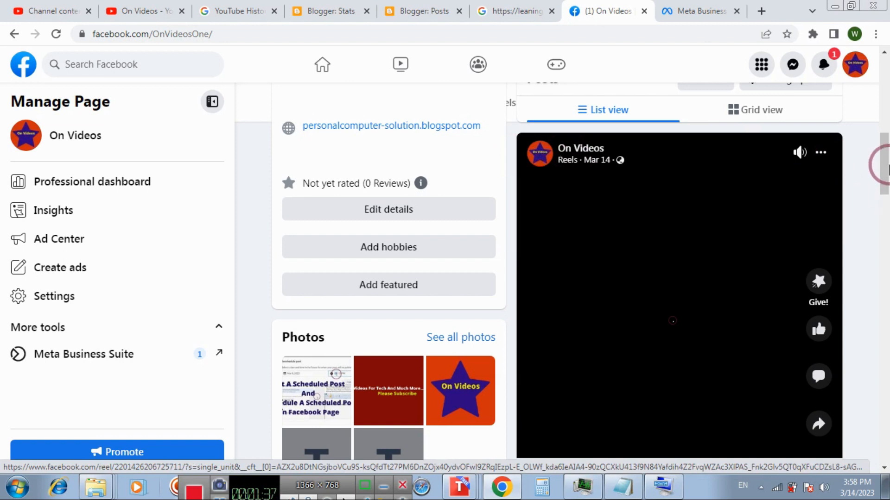
left_click(697, 258)
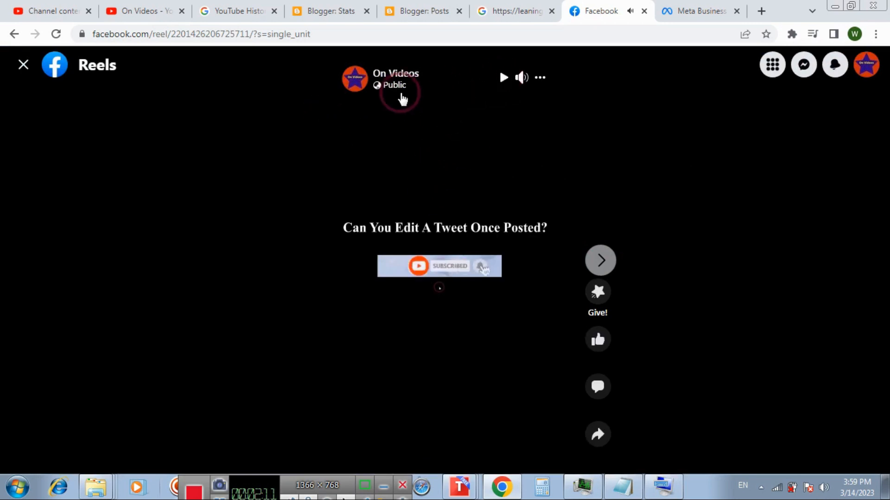
left_click(25, 66)
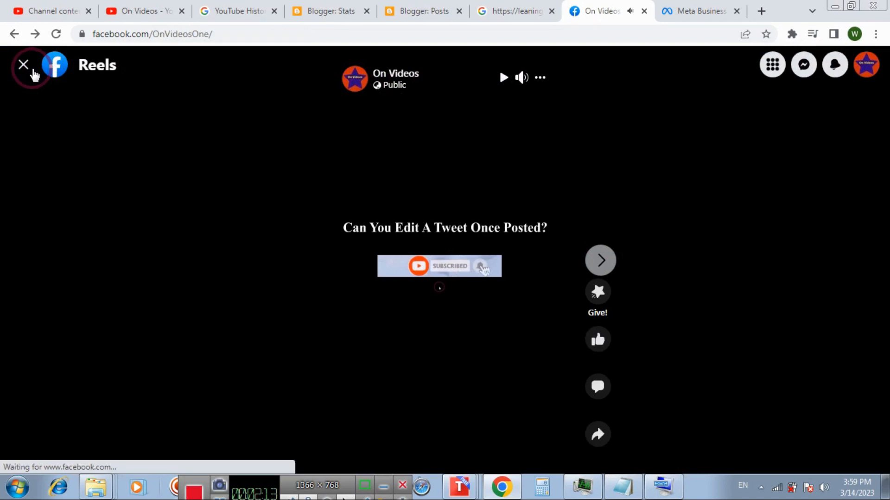